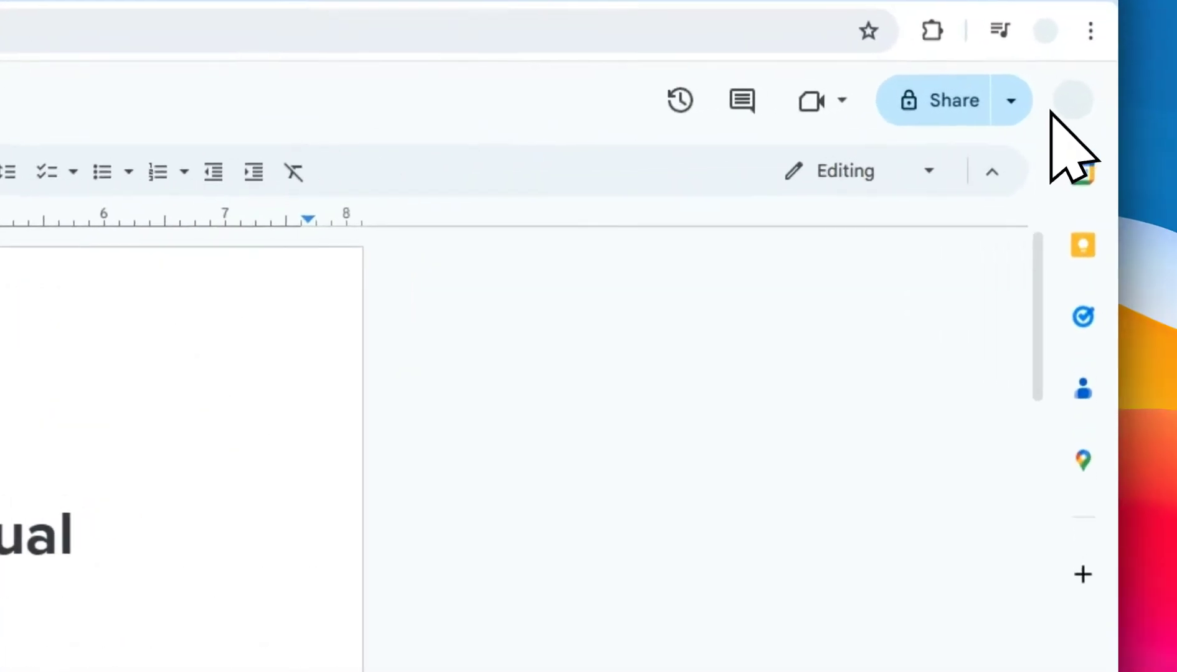
Disable Dark Reader for myaccount.google.com so the account page shows in light mode
{"action": "left_click", "coordinate": [1097, 99]}
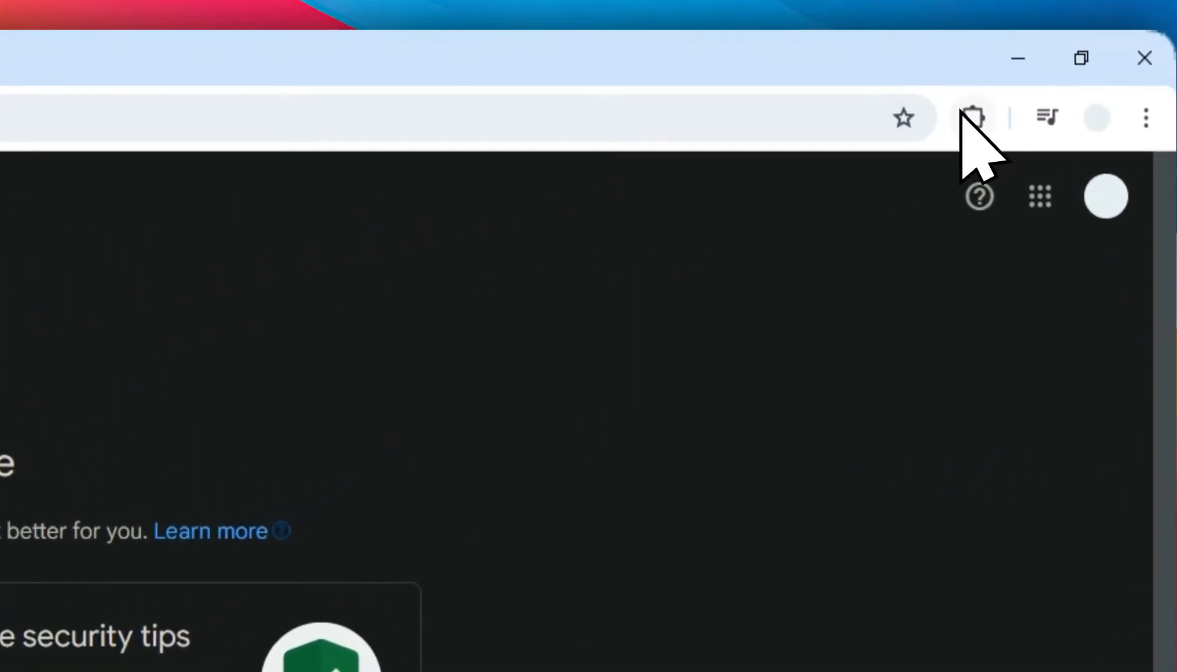
{"action": "left_click", "coordinate": [1036, 69]}
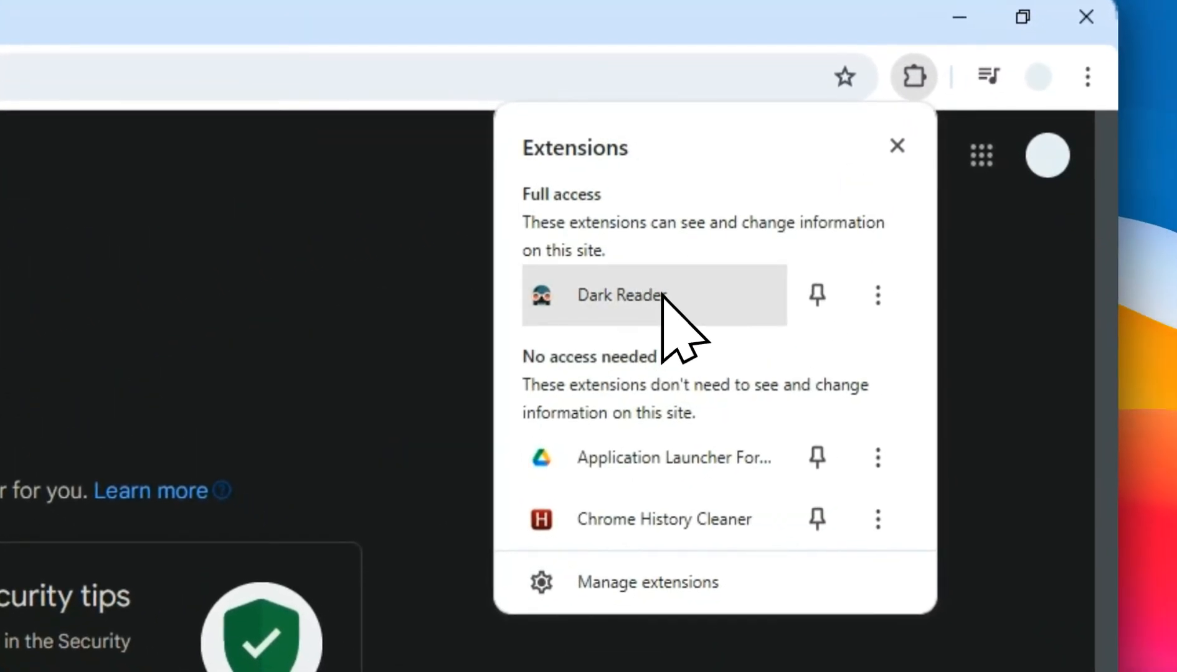
{"action": "left_click", "coordinate": [667, 300]}
{"action": "left_click", "coordinate": [656, 214]}
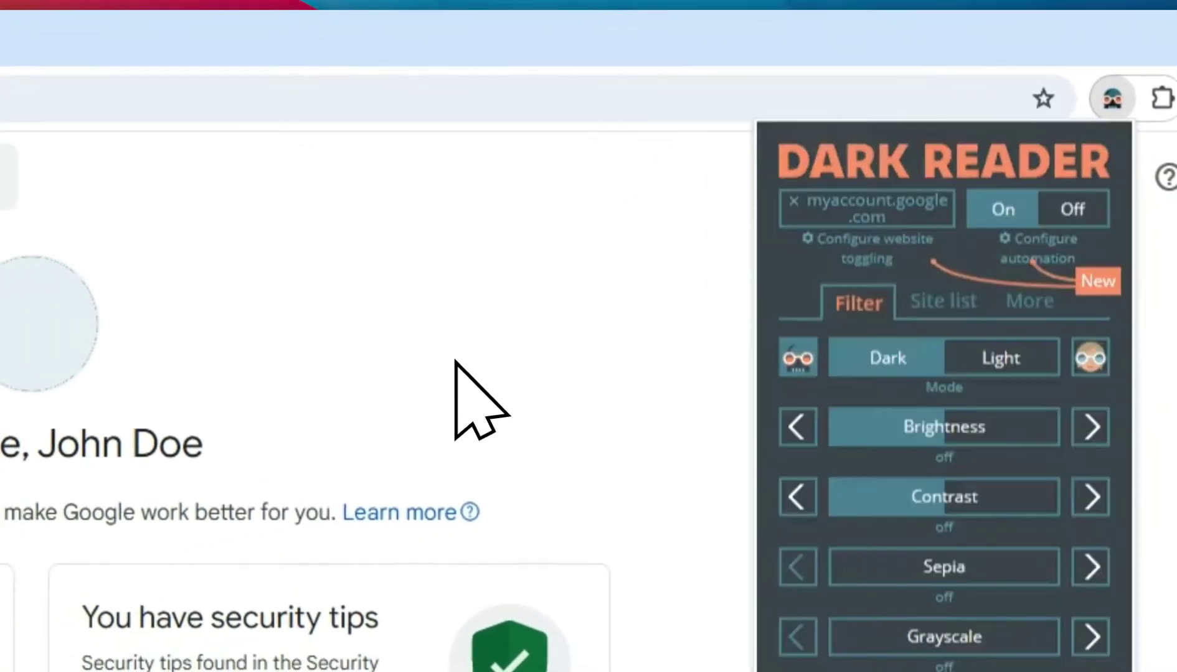
{"action": "left_click", "coordinate": [455, 361]}
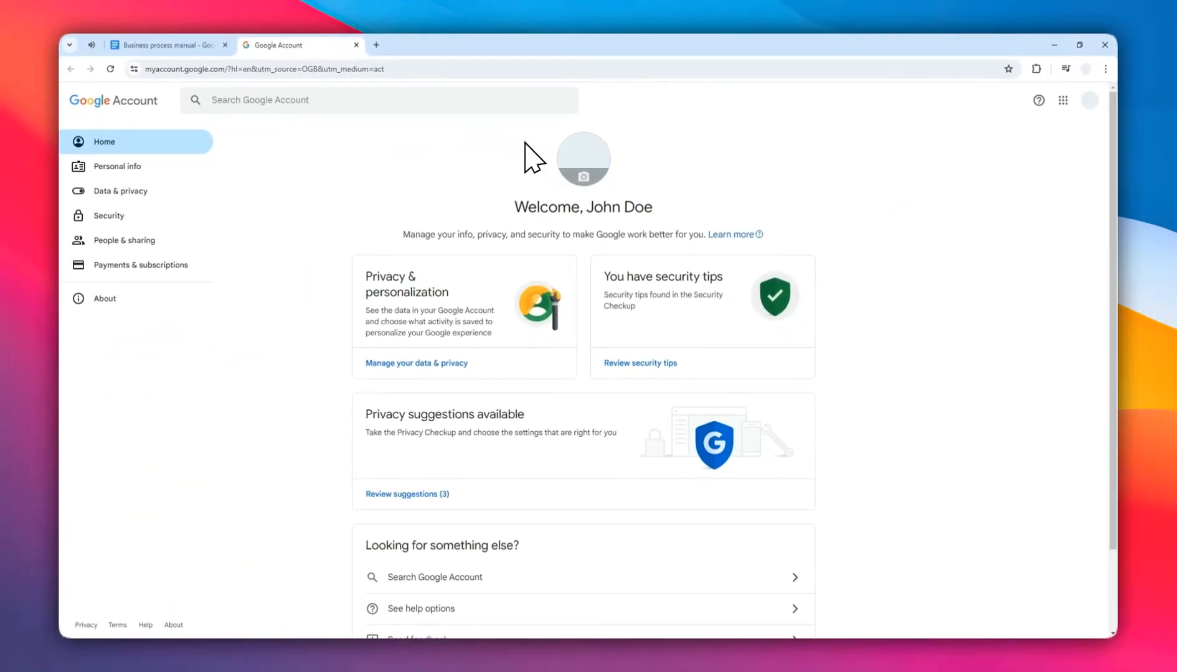
Find the Language settings and choose English as the new preferred language
{"action": "left_click", "coordinate": [303, 100]}
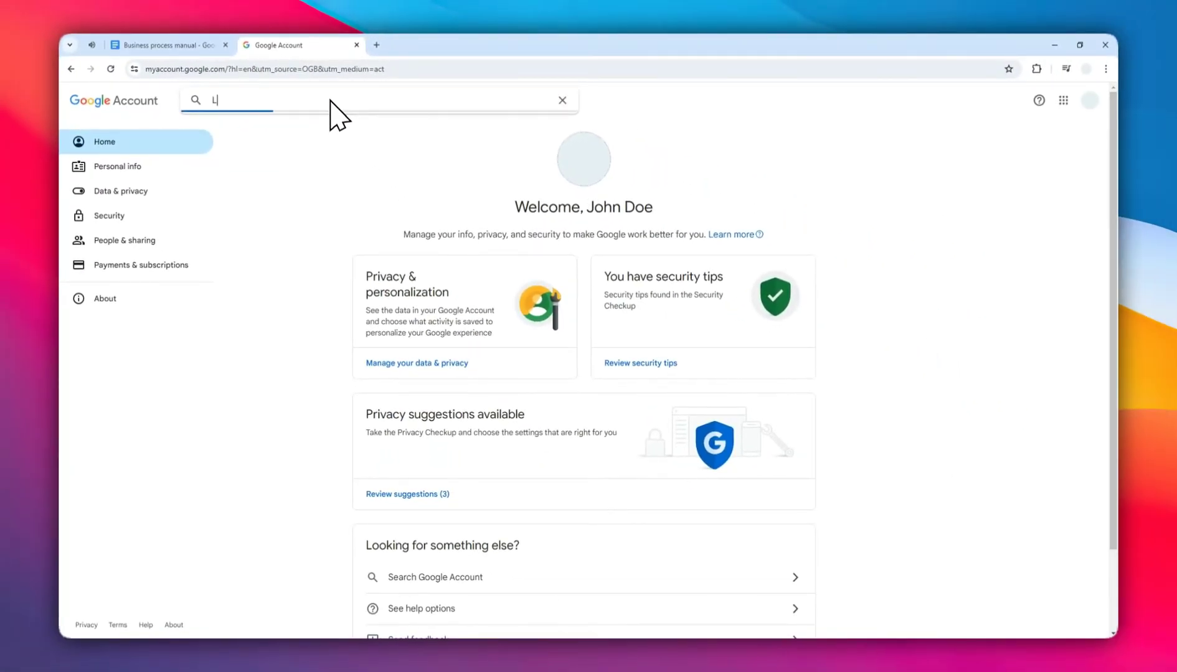
{"action": "type", "text": "Language"}
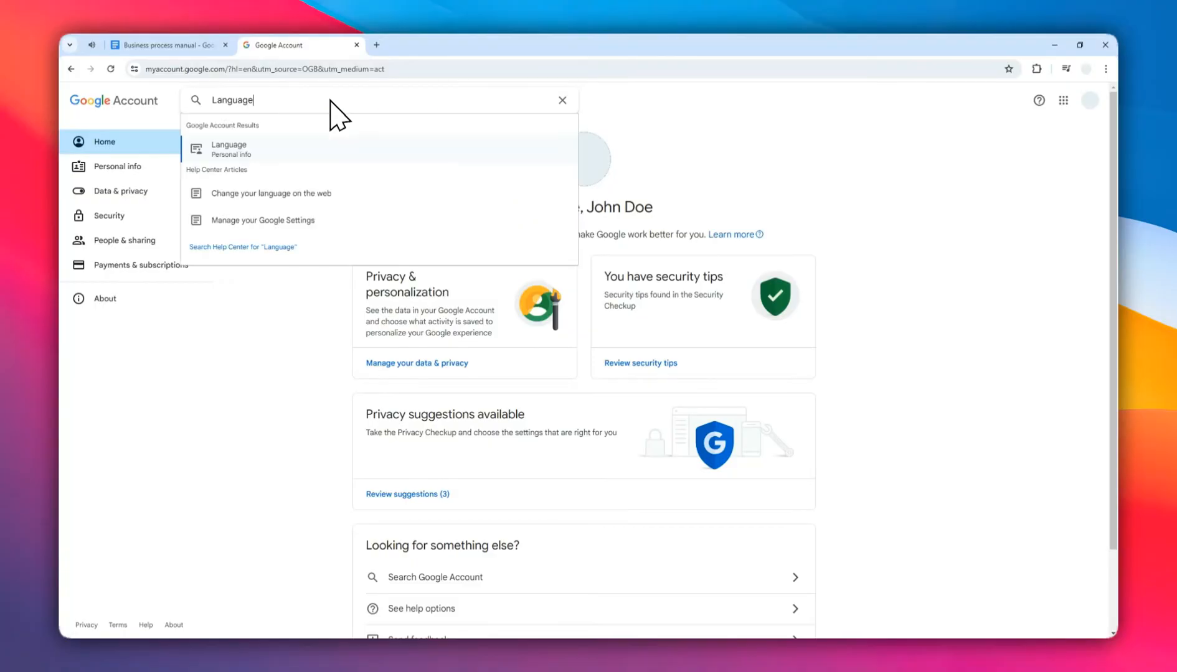
{"action": "left_click", "coordinate": [229, 148]}
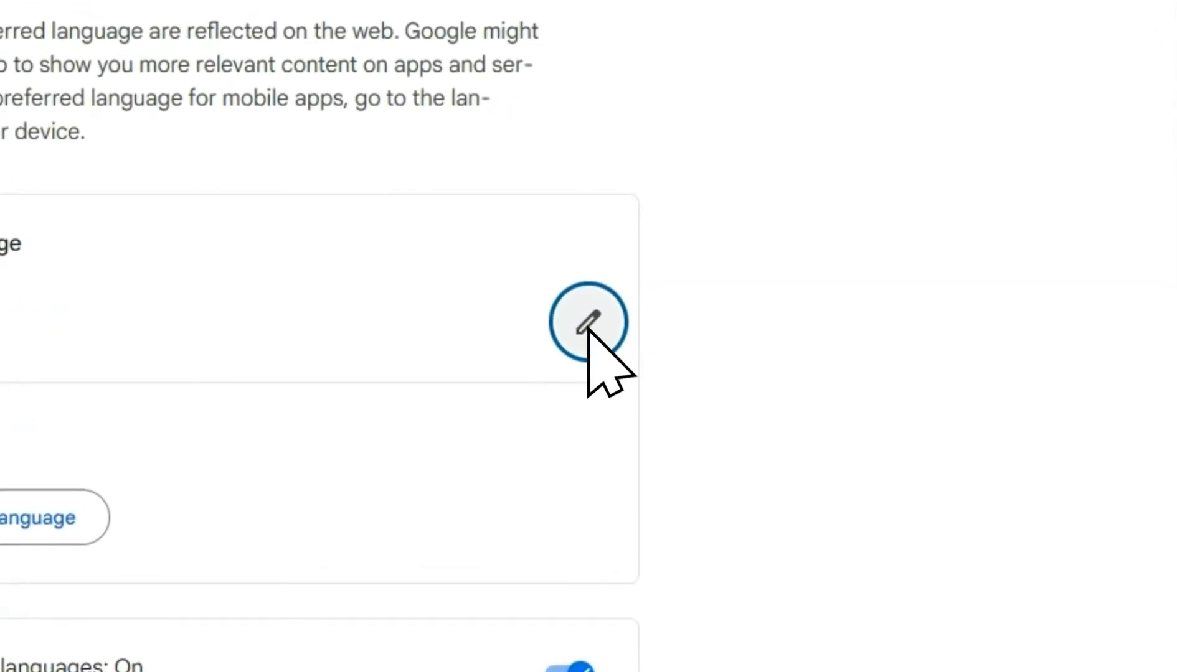
{"action": "left_click", "coordinate": [675, 328]}
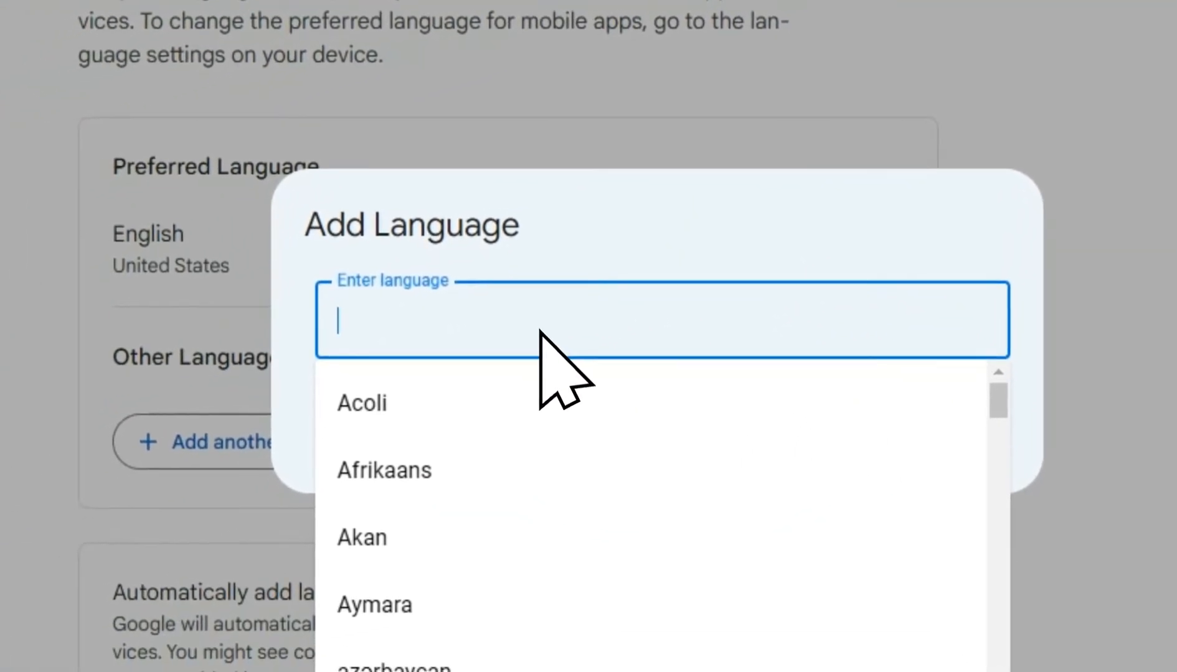
{"action": "type", "text": "E"}
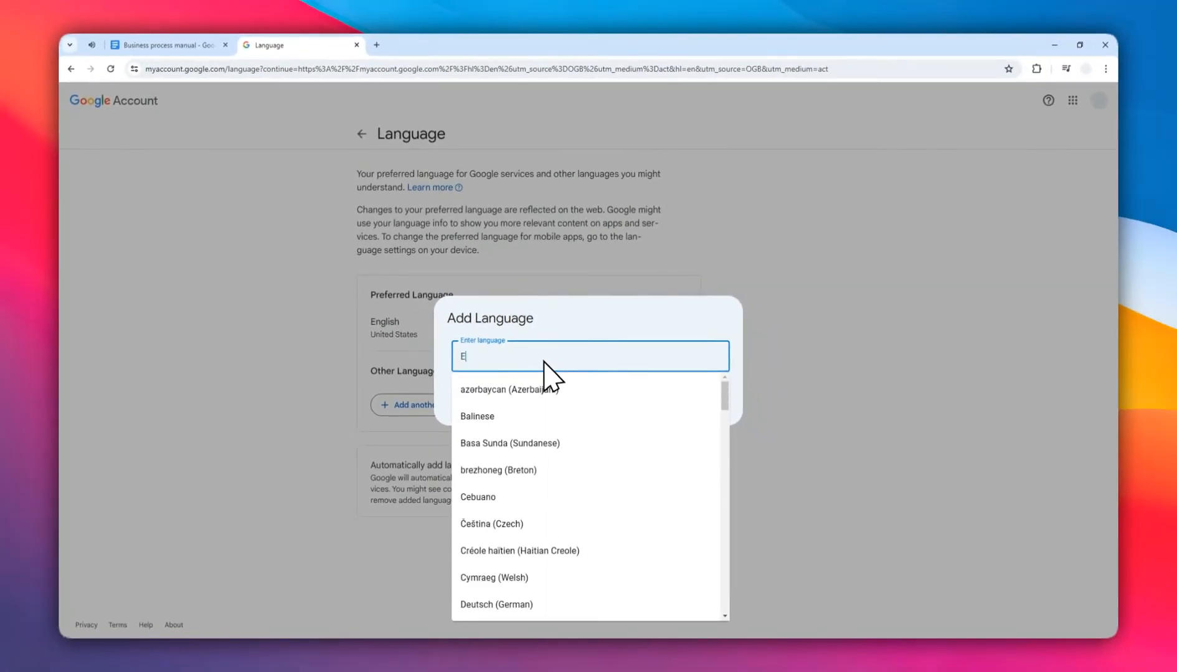
{"action": "type", "text": "nglish"}
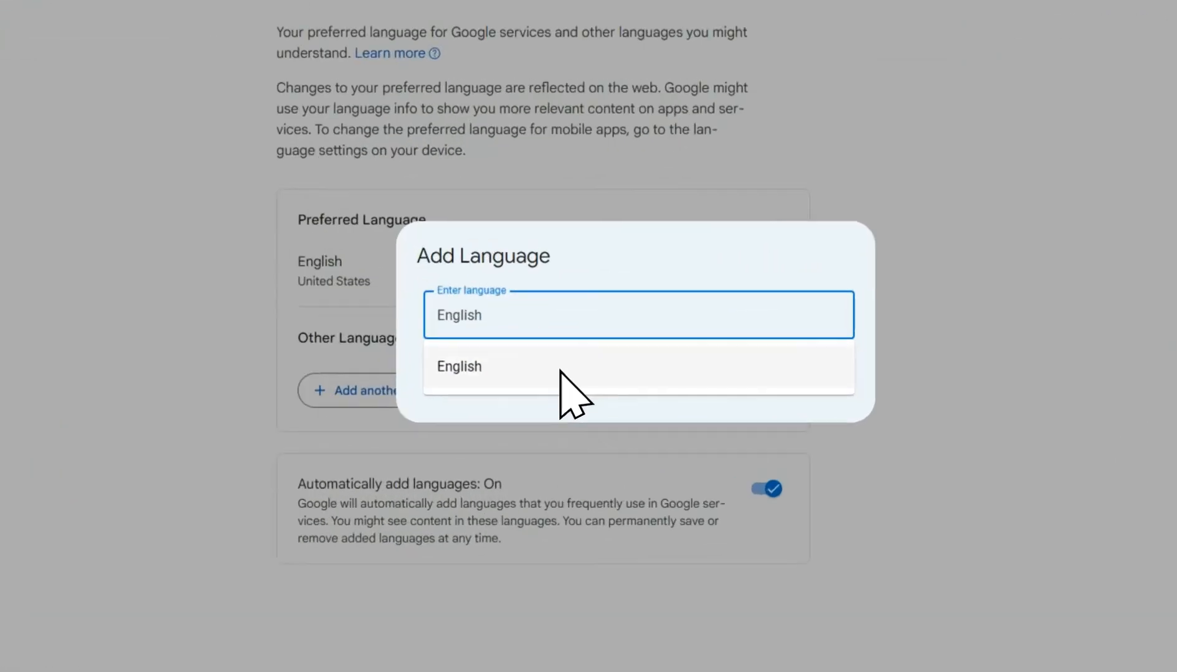
{"action": "left_click", "coordinate": [552, 390]}
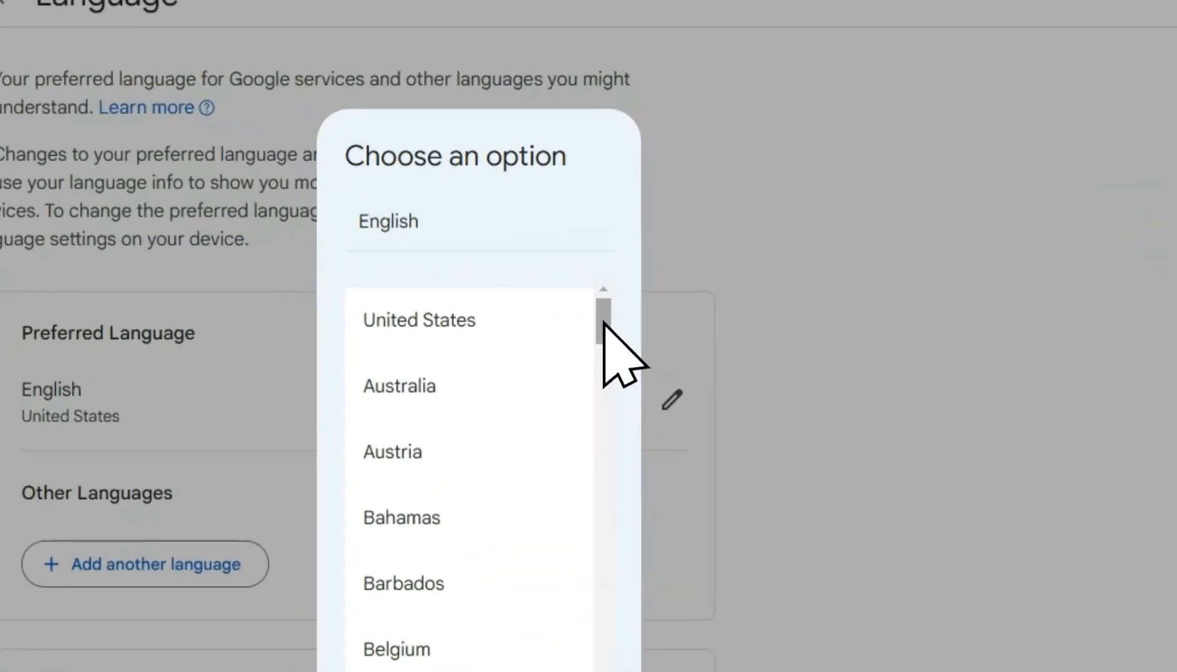
{"action": "left_click_drag", "start_coordinate": [647, 292], "coordinate": [649, 366]}
{"action": "mouse_move", "coordinate": [582, 450]}
{"action": "left_mouse_down"}
{"action": "mouse_move", "coordinate": [581, 431]}
{"action": "mouse_move", "coordinate": [581, 477]}
{"action": "left_mouse_up"}
Select United Kingdom as the English region and save the preferred language
{"action": "left_click", "coordinate": [432, 287]}
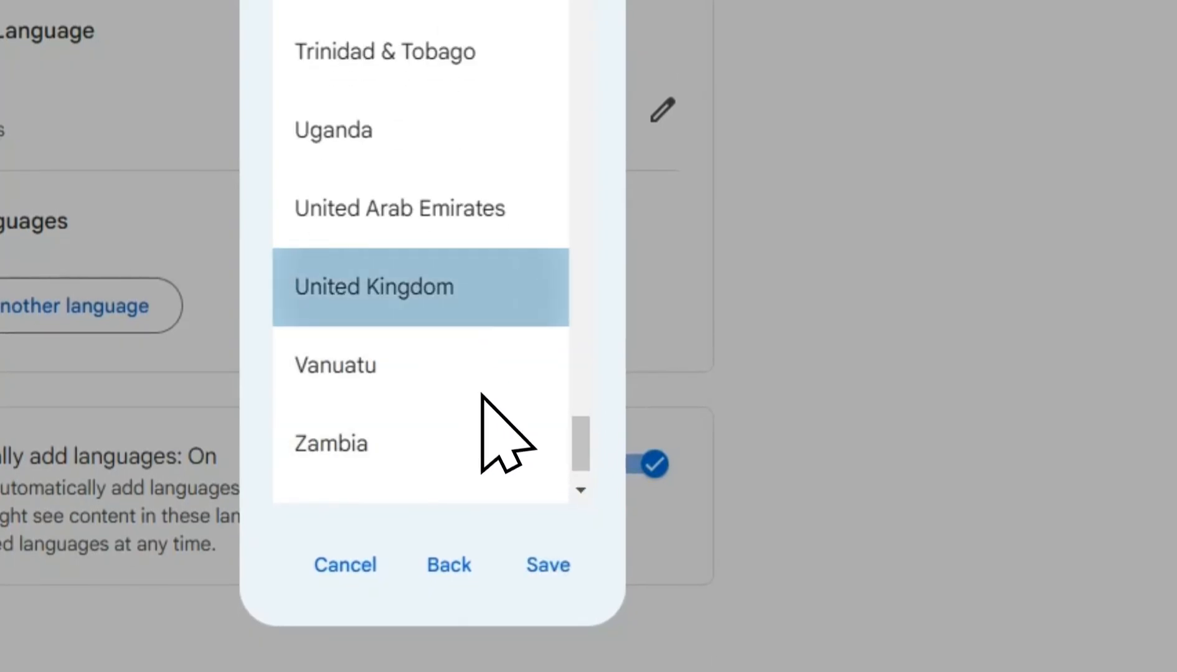
{"action": "left_click", "coordinate": [549, 565]}
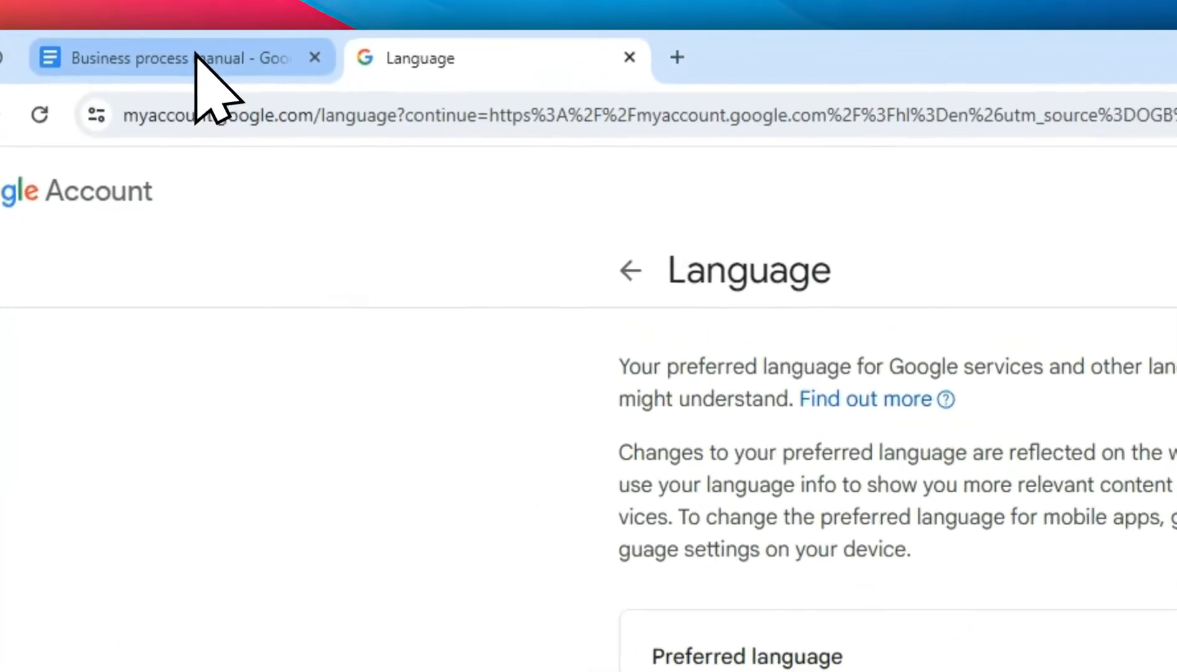
Reload the Business process manual and bring up Page setup showing margins in centimetres
{"action": "left_click", "coordinate": [198, 63]}
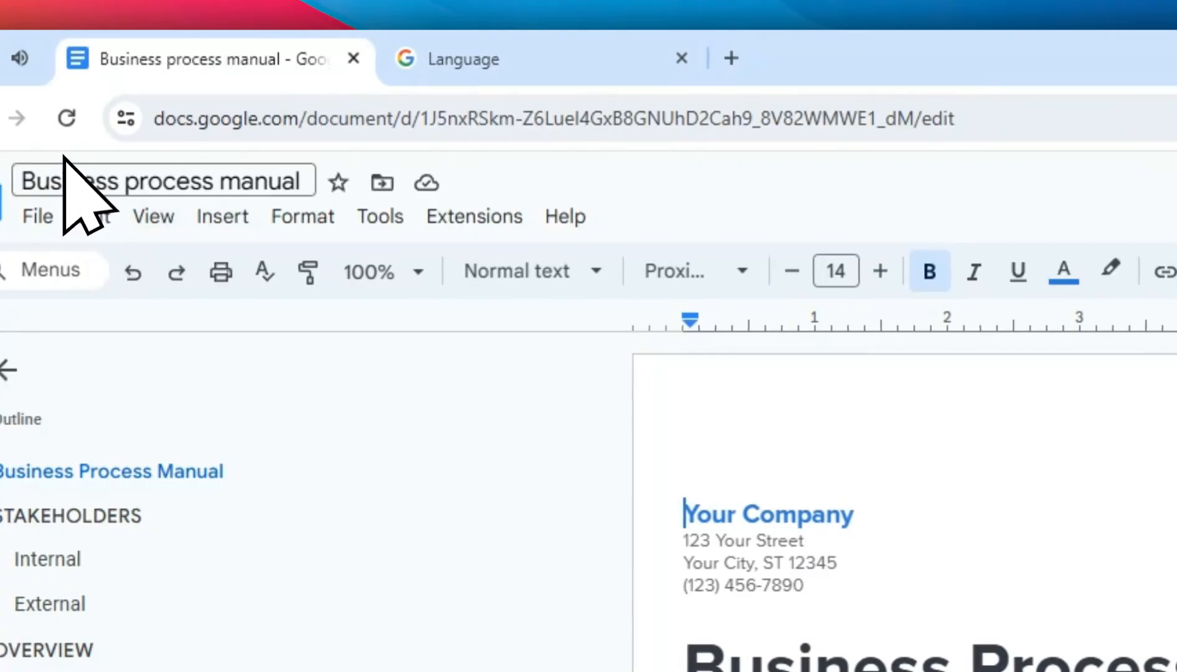
{"action": "left_click", "coordinate": [68, 120]}
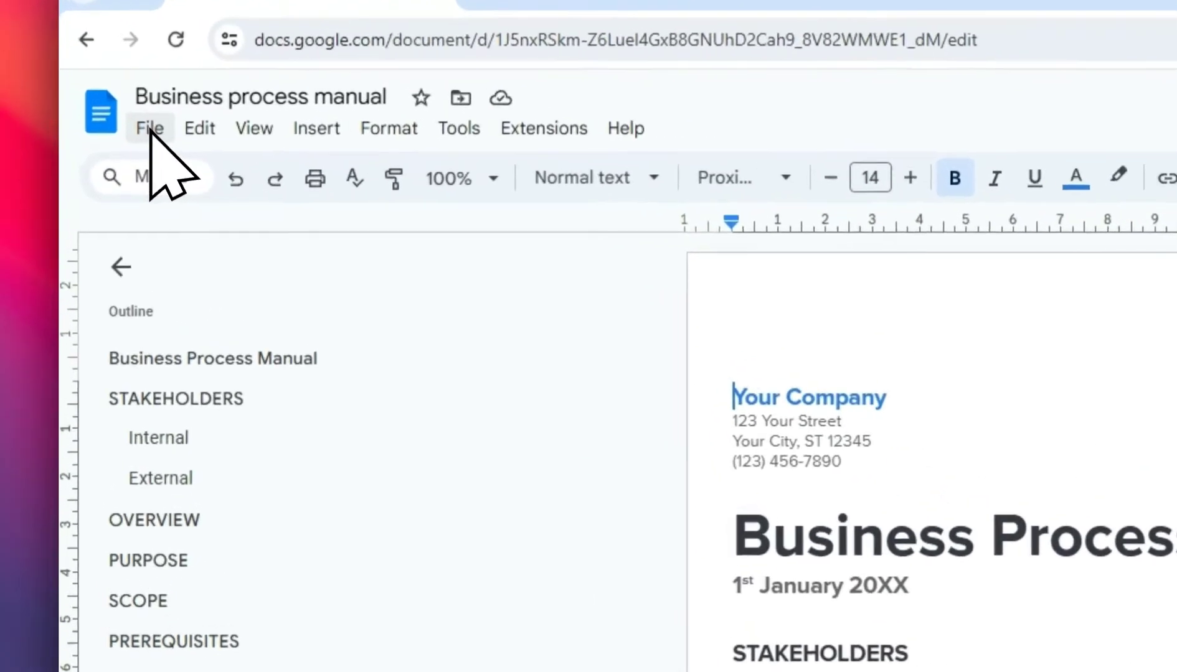
{"action": "left_click", "coordinate": [99, 108]}
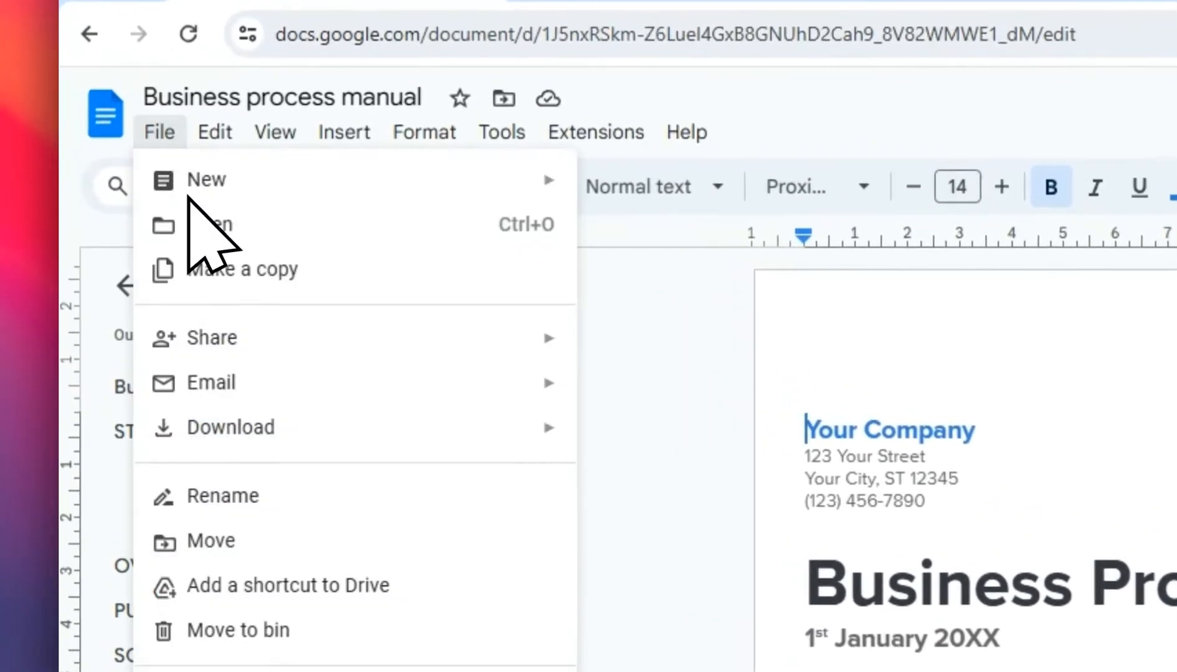
{"action": "left_click", "coordinate": [276, 501]}
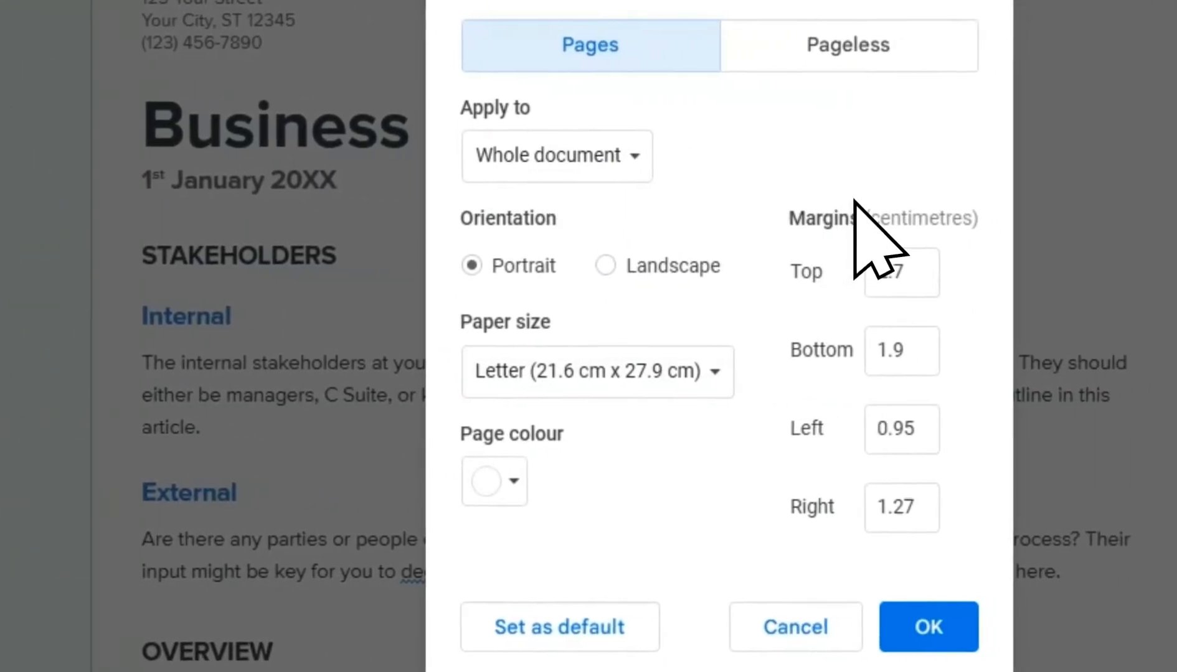